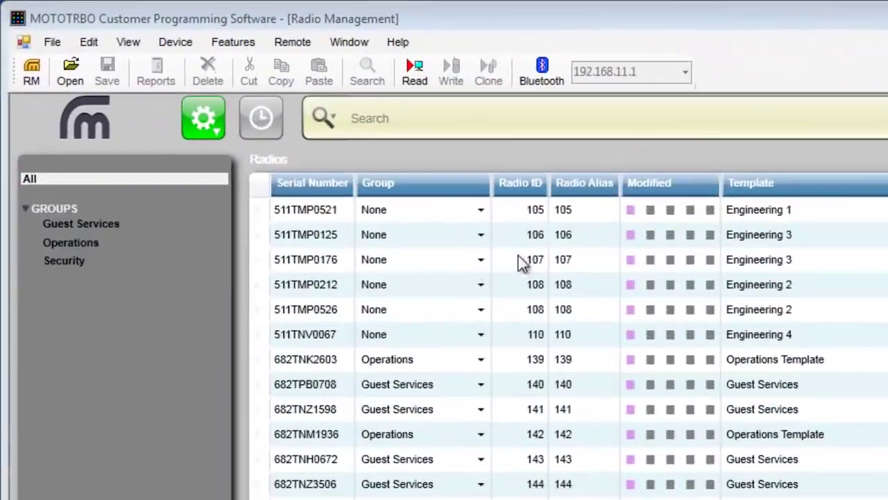
Set the radio ID of radio 511TMP0526 to 109.
{"action": "left_click", "coordinate": [517, 317]}
{"action": "type", "text": "109"}
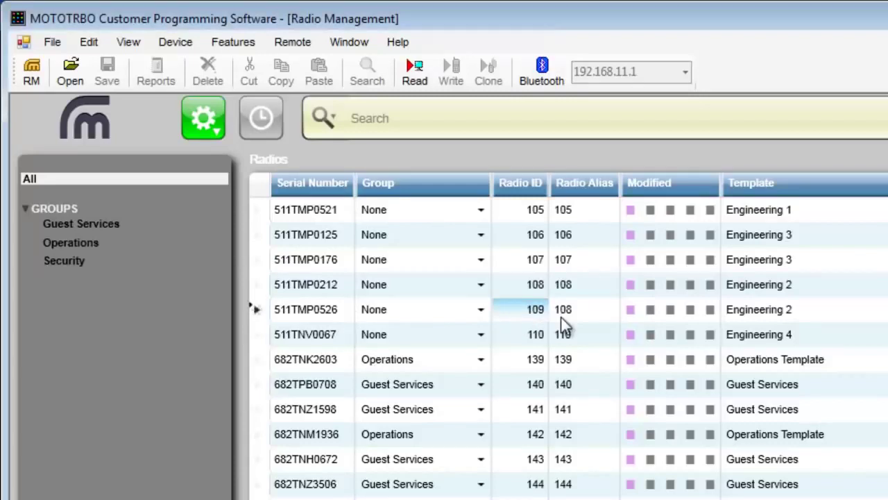
{"action": "key", "text": "Escape"}
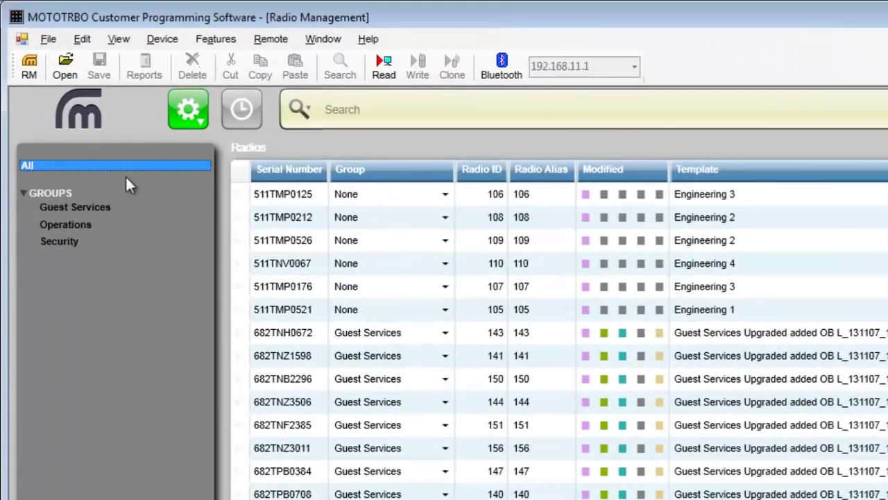
View the radios of the Guest Services, Operations and Security groups in turn, and return to the list of all radios.
{"action": "left_click", "coordinate": [92, 206]}
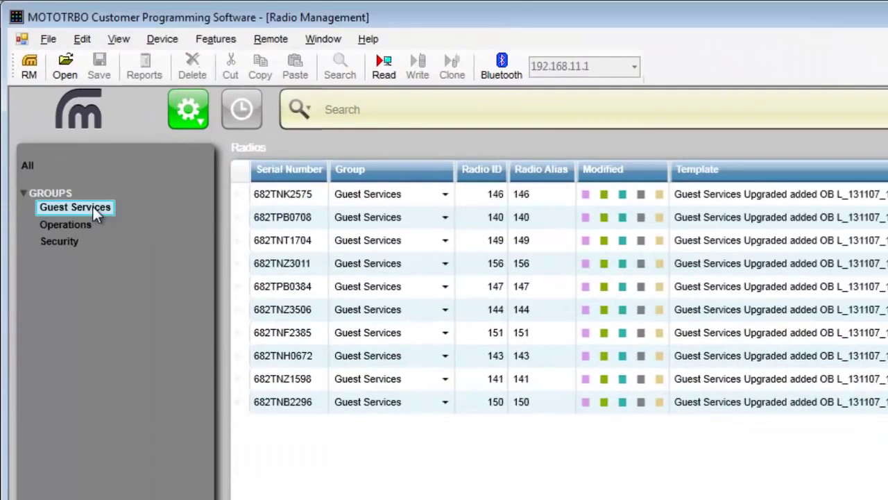
{"action": "left_click", "coordinate": [79, 225]}
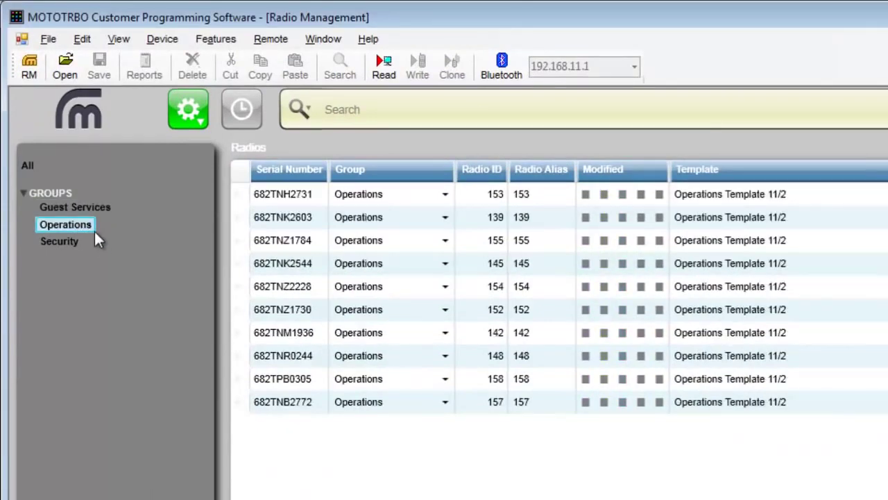
{"action": "left_click", "coordinate": [65, 241]}
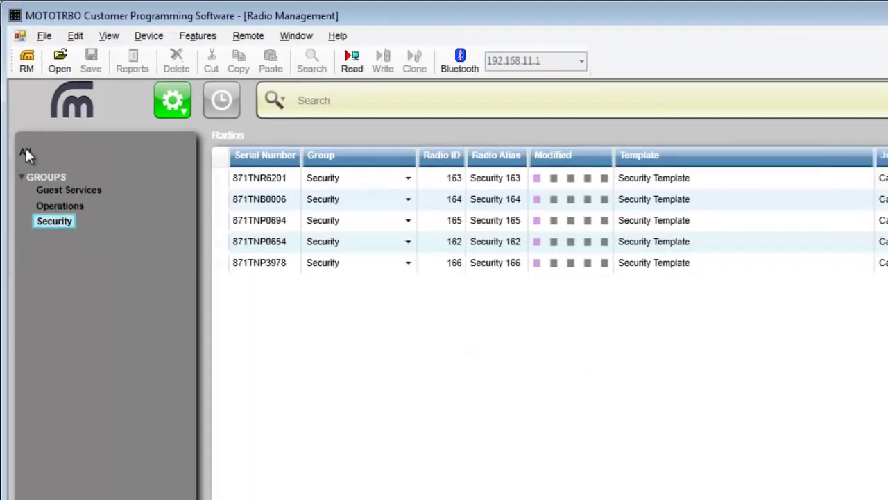
{"action": "left_click", "coordinate": [29, 165]}
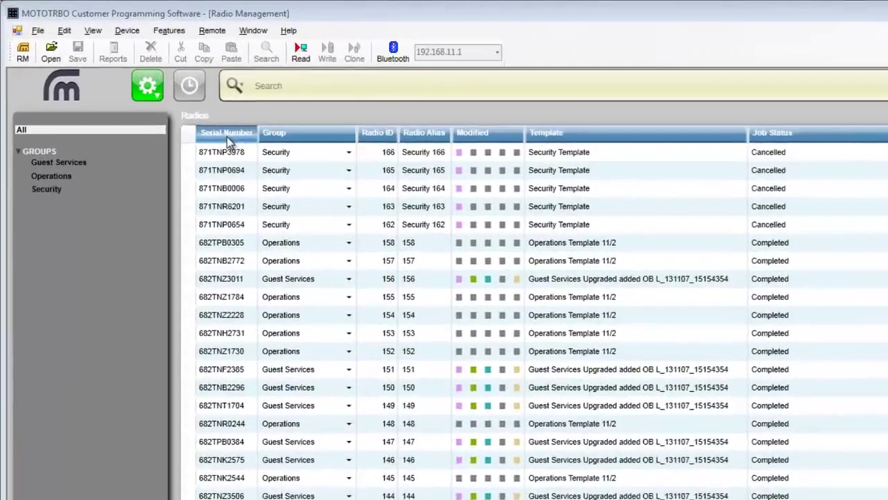
Check the available fields for the radio list and place the Group column ahead of Serial Number.
{"action": "right_click", "coordinate": [146, 90]}
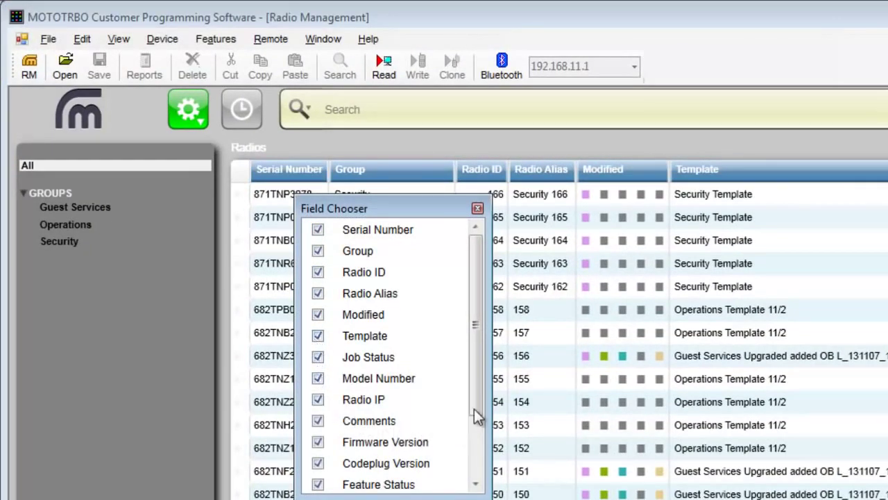
{"action": "left_click", "coordinate": [477, 208]}
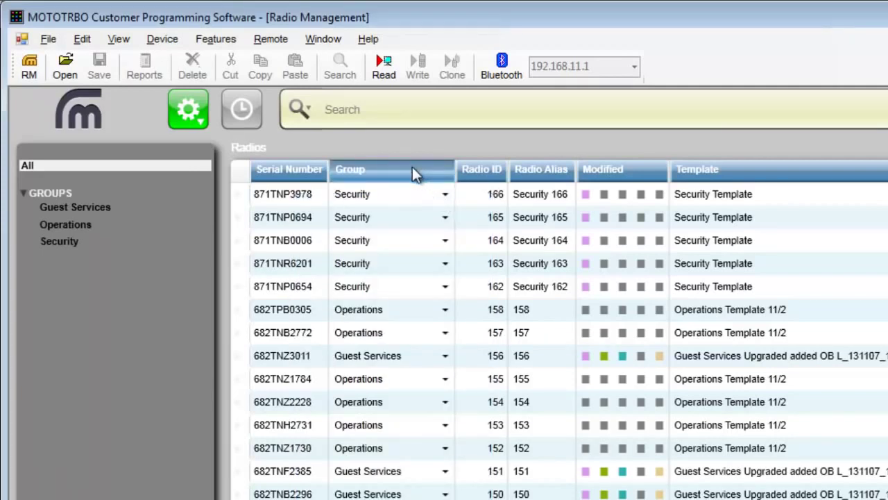
{"action": "left_click_drag", "start_coordinate": [270, 169], "coordinate": [251, 170]}
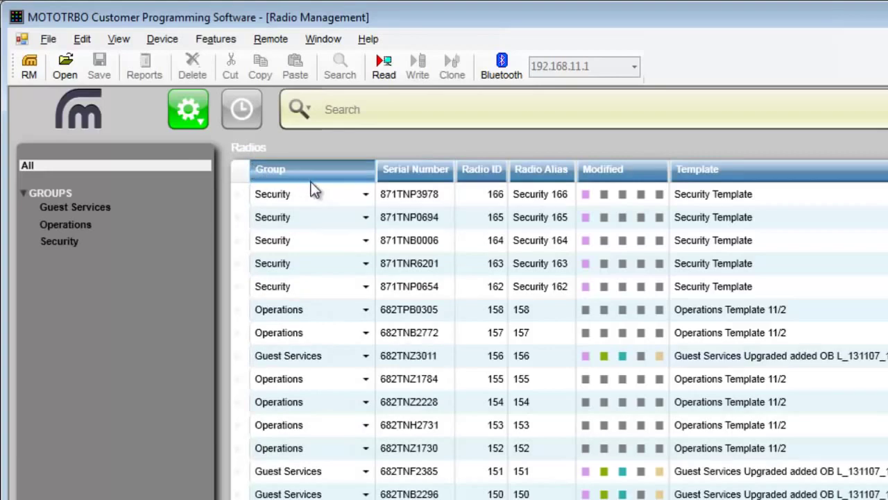
Sort the radio list by Radio ID and by Radio Alias, and search the radios for "Engineering".
{"action": "left_click", "coordinate": [481, 171]}
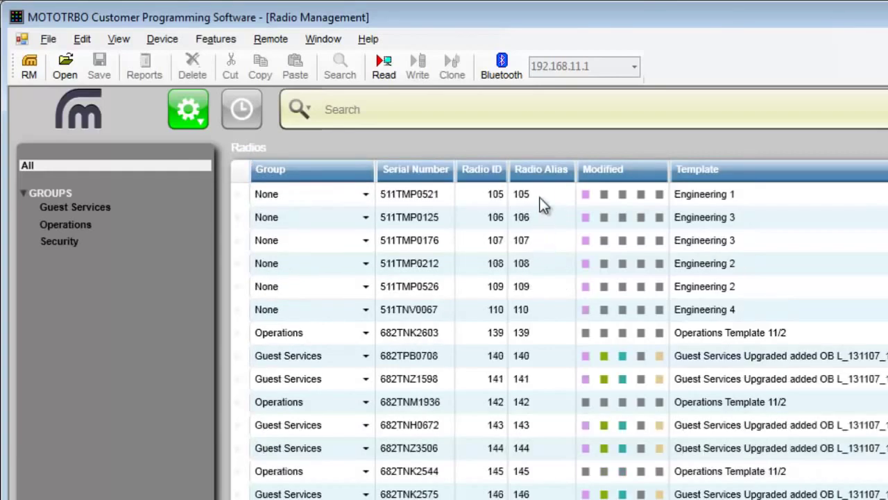
{"action": "left_click", "coordinate": [546, 170]}
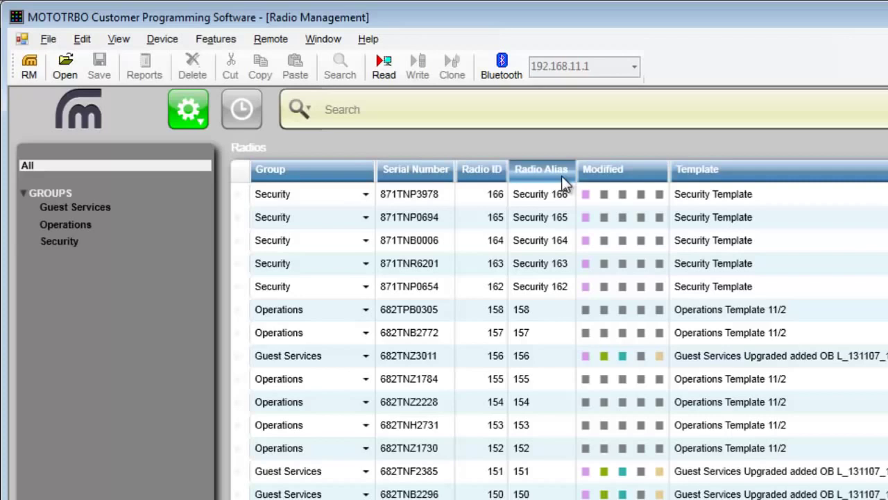
{"action": "left_click", "coordinate": [444, 109]}
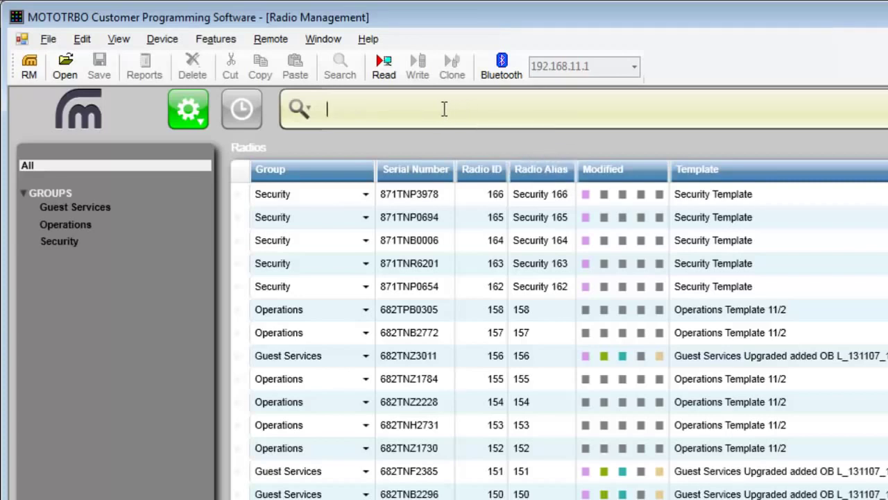
{"action": "type", "text": "Engineering"}
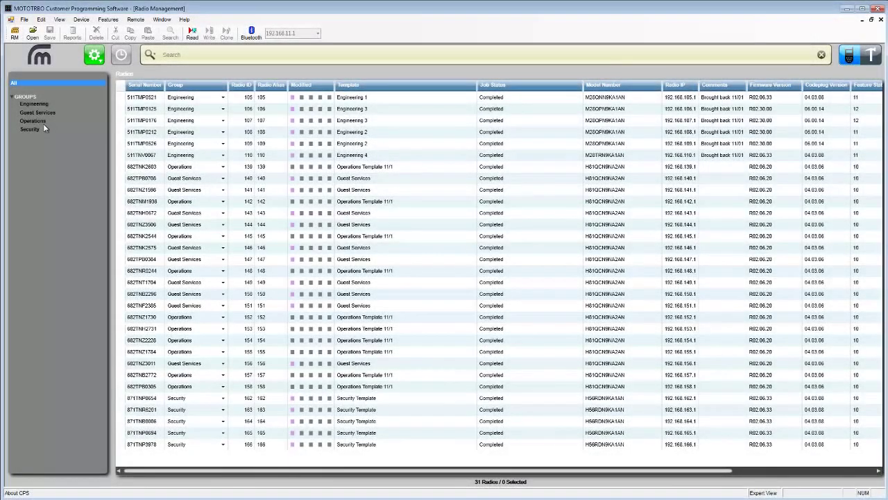
Open the template assigned to the first radio in the Operations group for editing.
{"action": "left_click", "coordinate": [43, 122]}
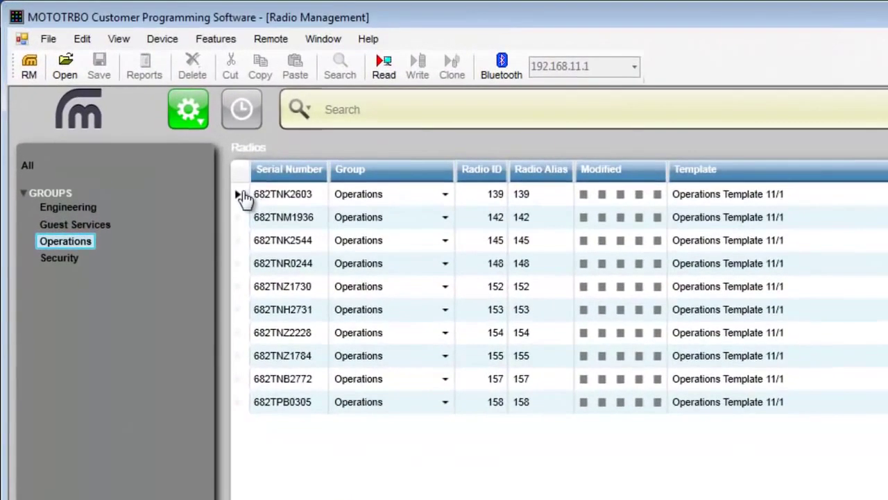
{"action": "left_click", "coordinate": [133, 99]}
{"action": "right_click", "coordinate": [287, 194]}
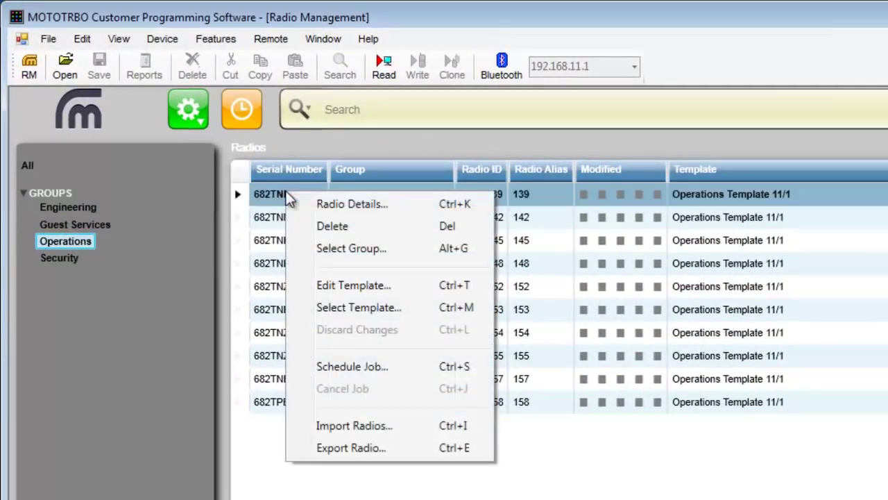
{"action": "left_click", "coordinate": [321, 285]}
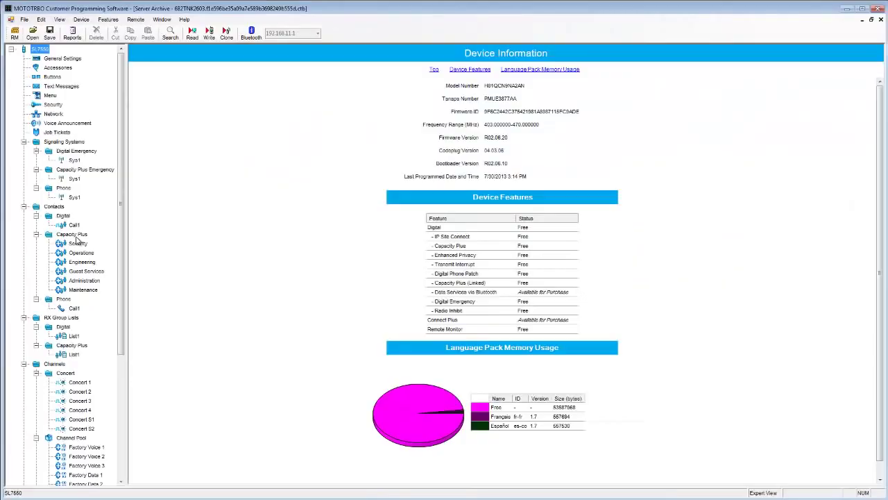
Add a new group call to the Capacity Plus contacts of the template.
{"action": "left_click", "coordinate": [75, 236]}
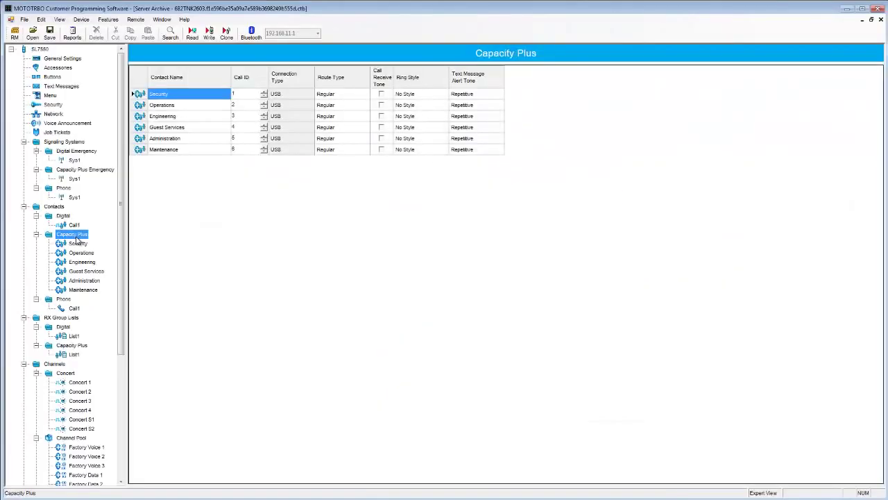
{"action": "right_click", "coordinate": [78, 239]}
{"action": "mouse_move", "coordinate": [104, 241]}
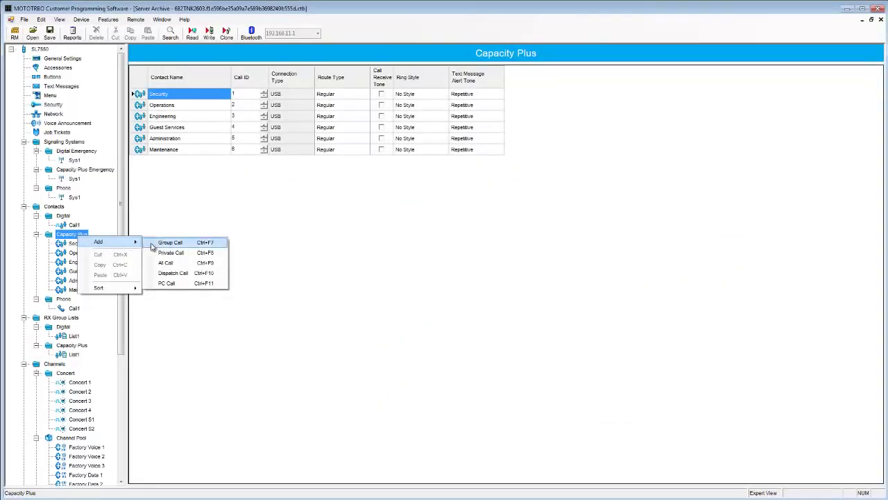
{"action": "left_click", "coordinate": [160, 248]}
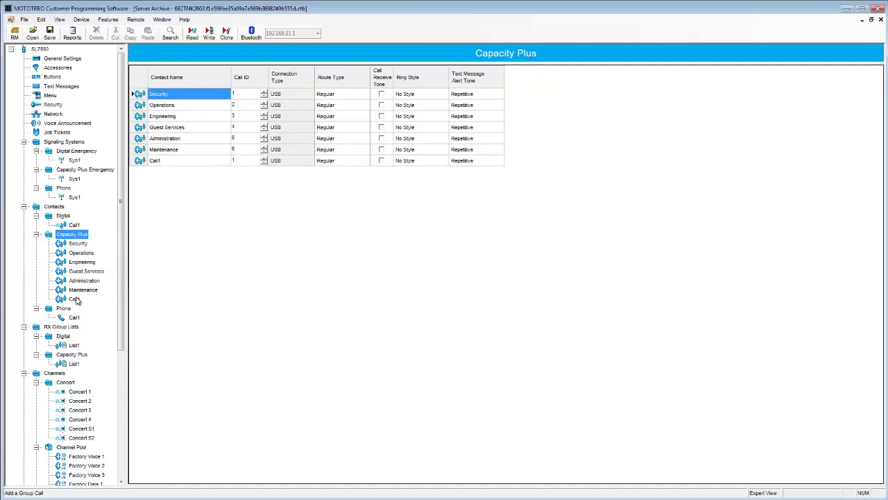
Rename the new group call contact "Services" and set its Call ID to 200.
{"action": "left_click", "coordinate": [76, 300]}
{"action": "right_click", "coordinate": [81, 298]}
{"action": "left_click", "coordinate": [111, 340]}
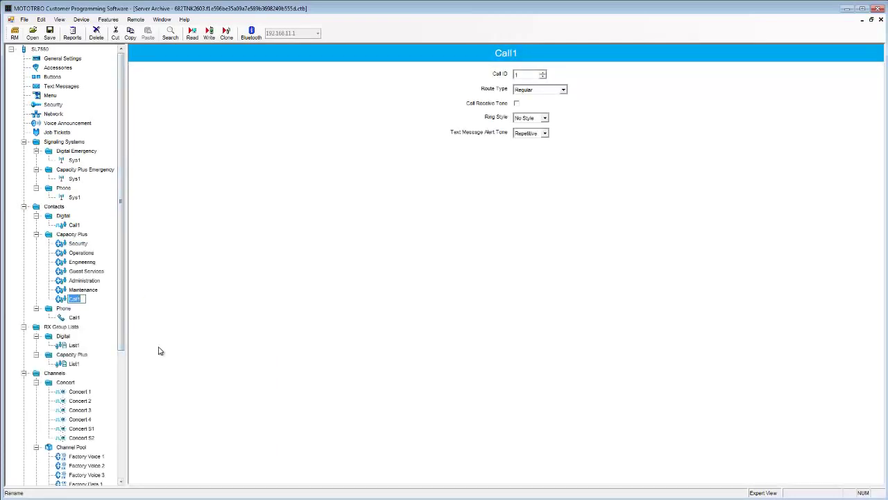
{"action": "type", "text": "Sec"}
{"action": "key", "text": "Return"}
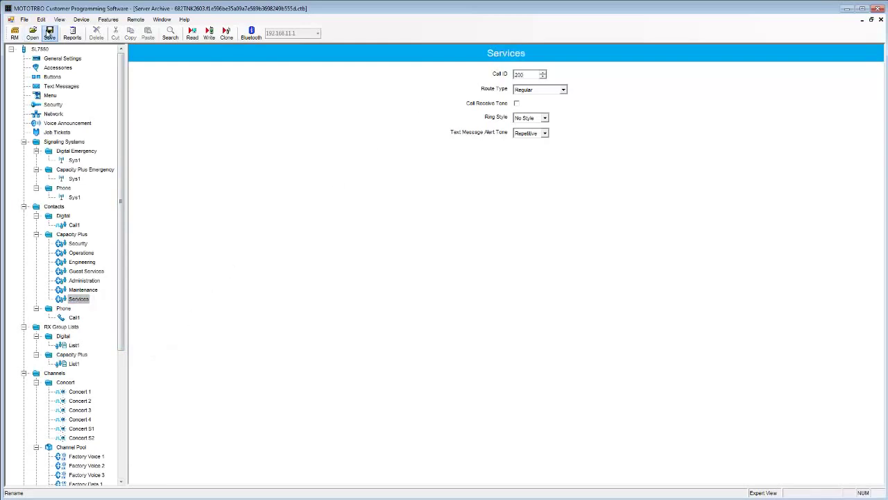
Save the edited template under the name "Operations Template 11/2" and close it.
{"action": "left_click", "coordinate": [53, 43]}
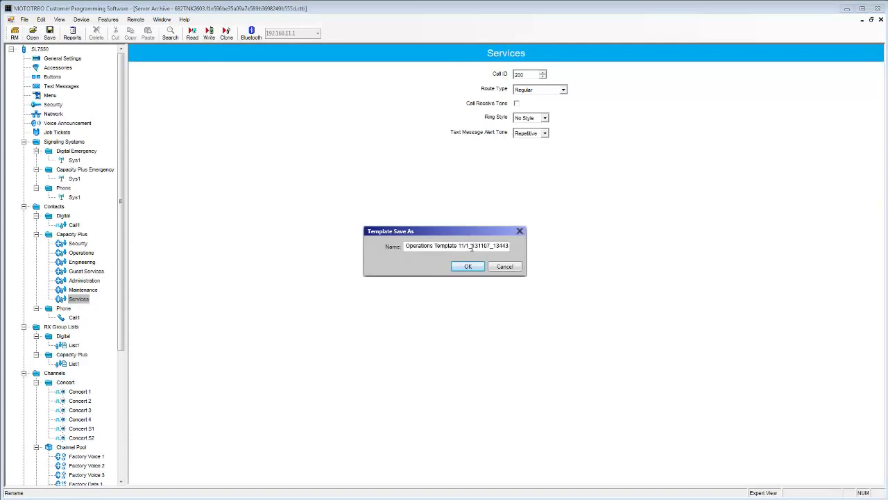
{"action": "left_click_drag", "start_coordinate": [468, 246], "coordinate": [547, 248]}
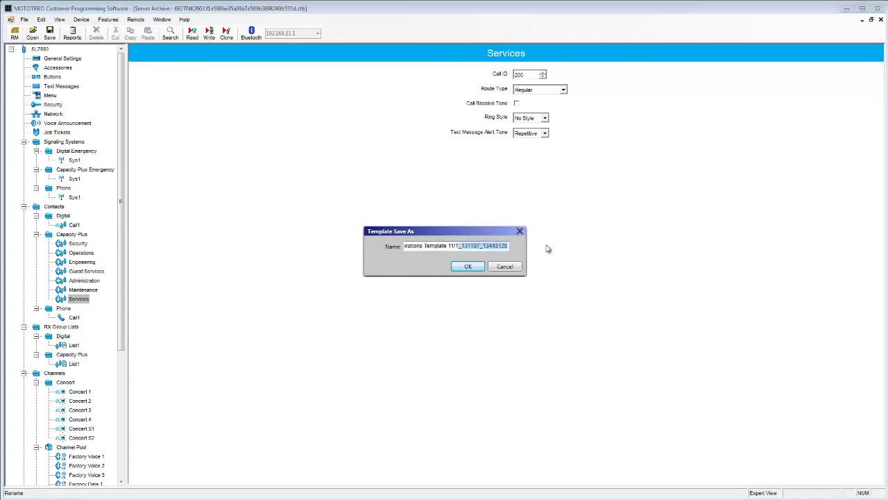
{"action": "key", "text": "BackSpace"}
{"action": "key", "text": "BackSpace"}
{"action": "type", "text": "2"}
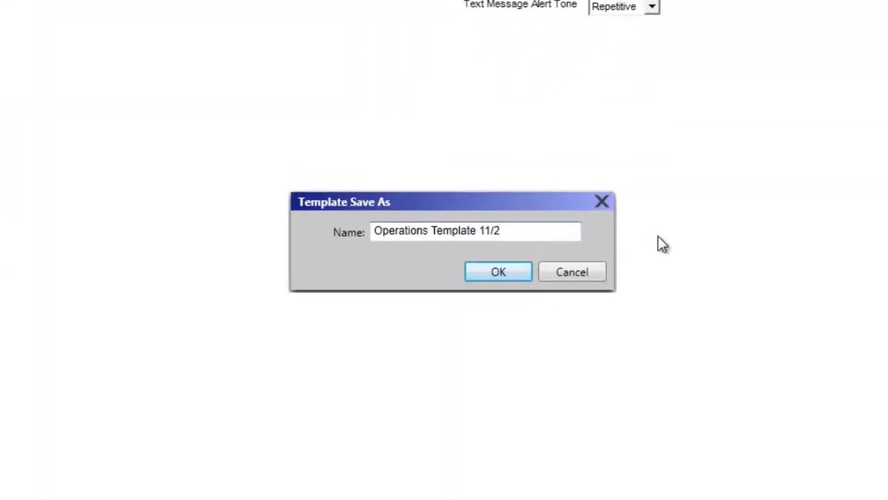
{"action": "left_click", "coordinate": [501, 269]}
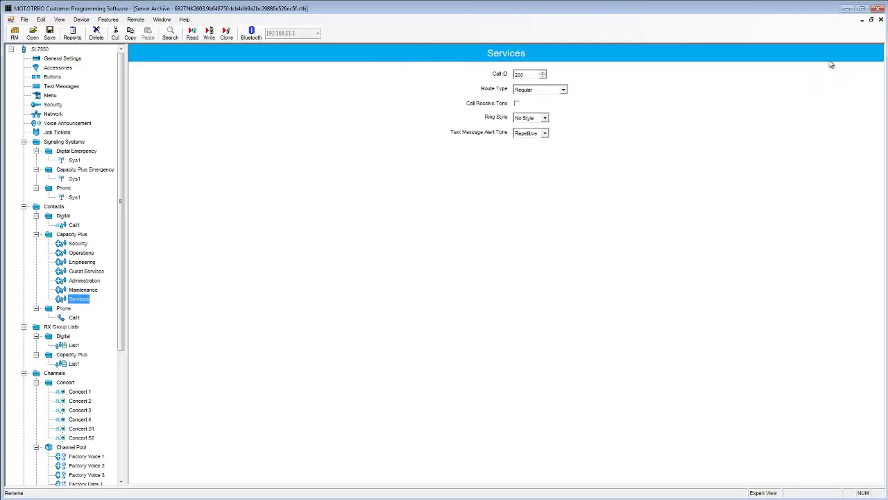
{"action": "left_click", "coordinate": [880, 19]}
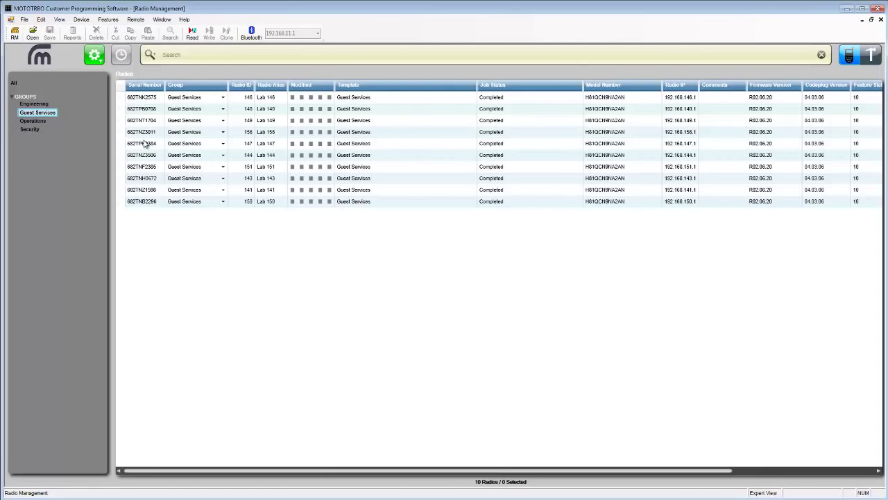
In template management, upgrade the Guest Services template to firmware R02.30.00 with codeplug 06.00.14.
{"action": "left_click", "coordinate": [94, 54]}
{"action": "mouse_move", "coordinate": [128, 211]}
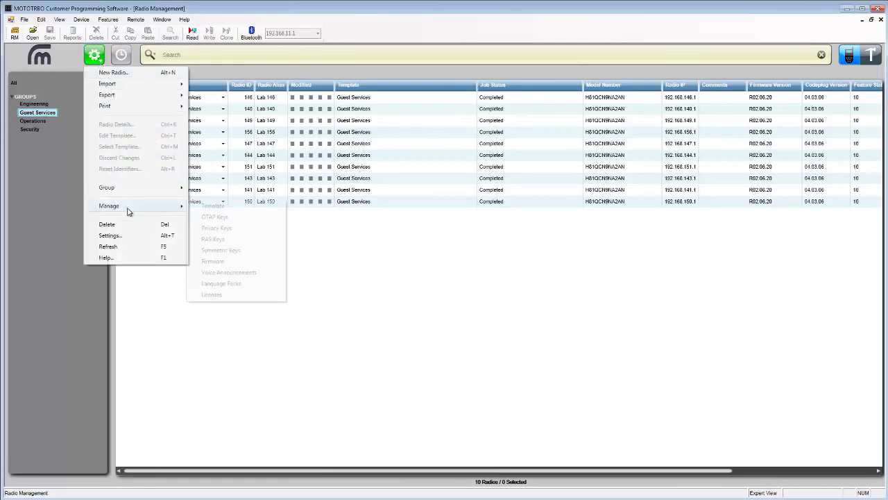
{"action": "left_click", "coordinate": [214, 207]}
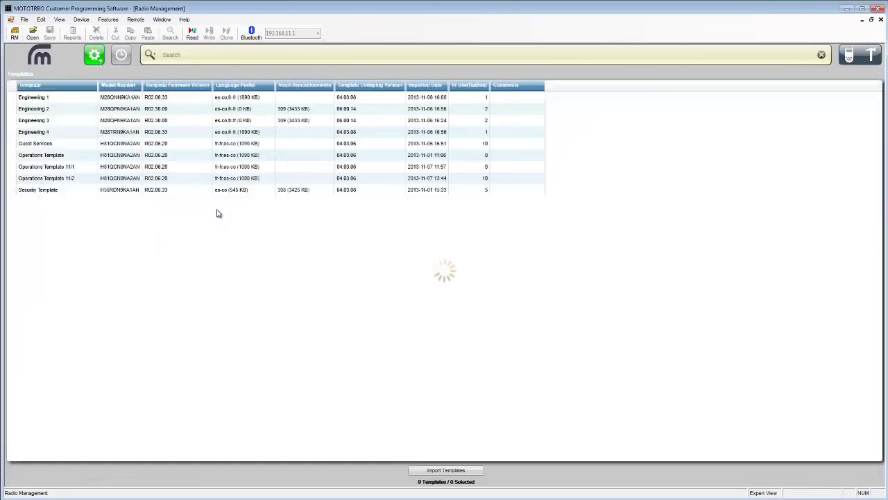
{"action": "left_click", "coordinate": [13, 144]}
{"action": "right_click", "coordinate": [62, 147]}
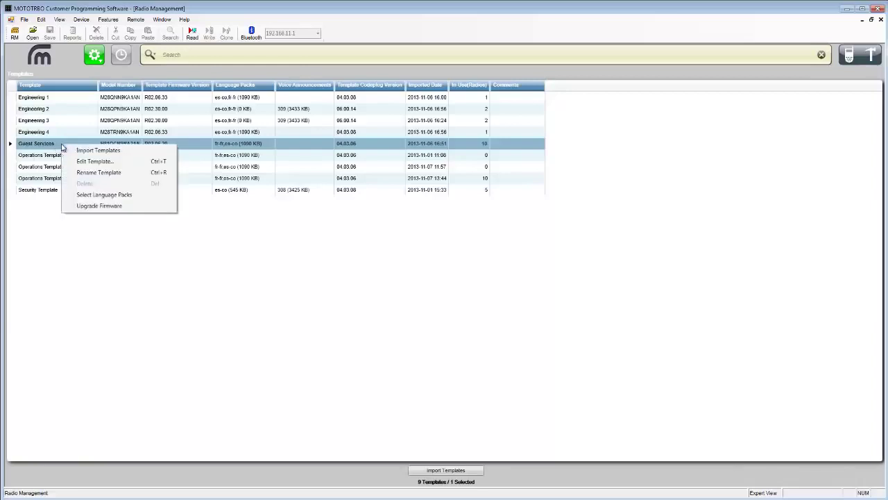
{"action": "left_click", "coordinate": [135, 210]}
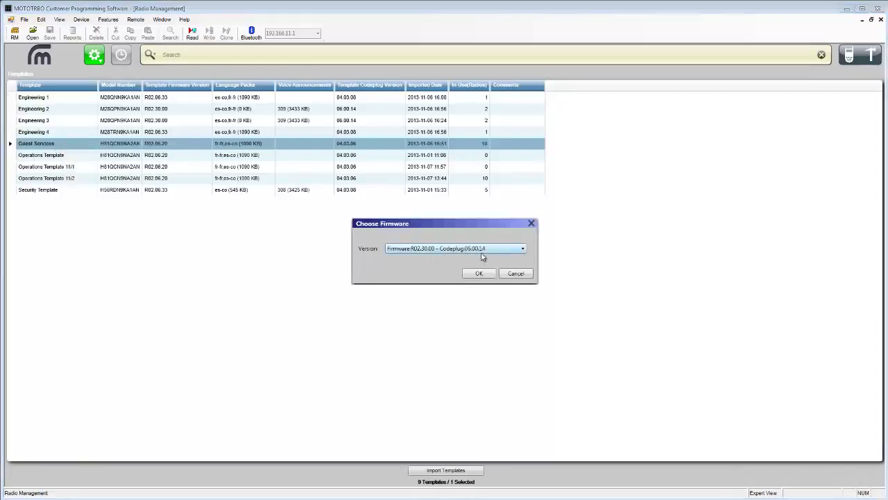
{"action": "left_click", "coordinate": [487, 274]}
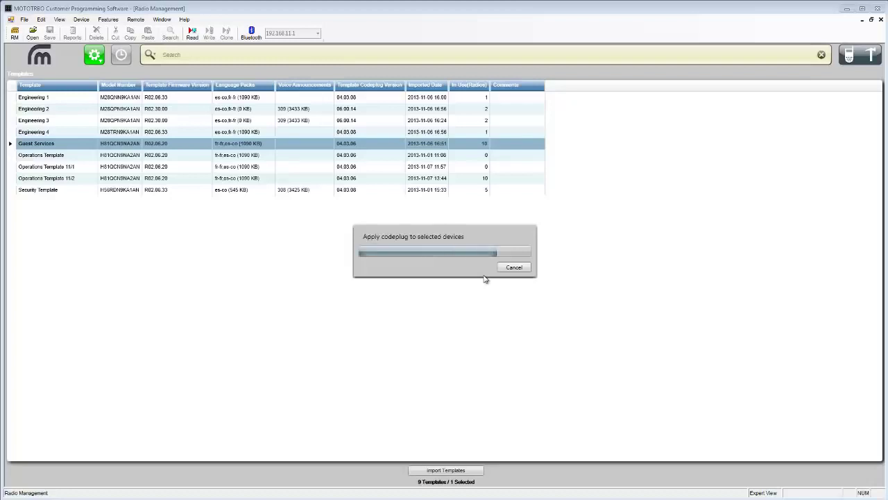
Rename the upgraded copy of the Guest Services template to "Guest Services Upgraded".
{"action": "right_click", "coordinate": [26, 155]}
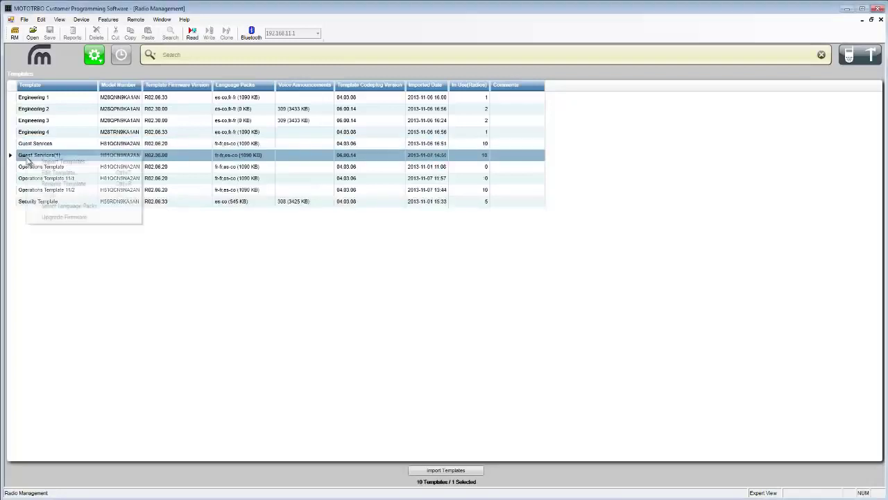
{"action": "left_click", "coordinate": [64, 183]}
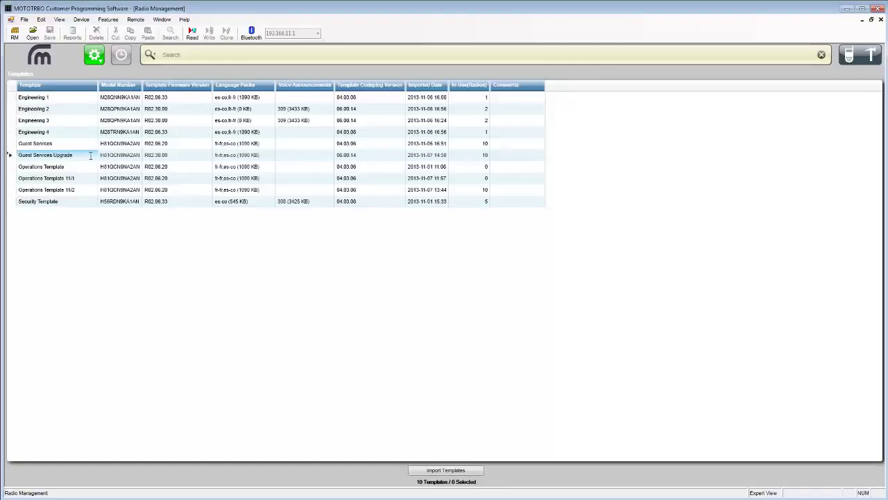
{"action": "key", "text": "Return"}
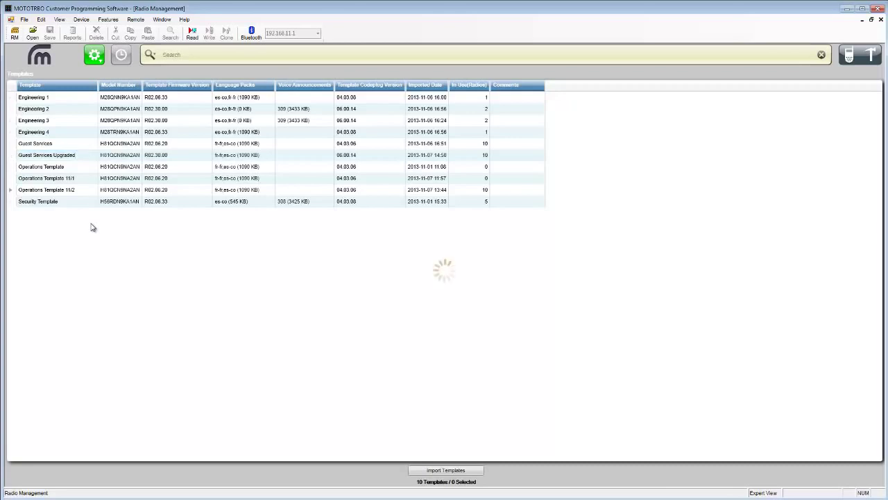
Add the OBEnglish language pack to the Guest Services Upgraded template, apply it to all its radios, and return to the radio list.
{"action": "left_click", "coordinate": [13, 158]}
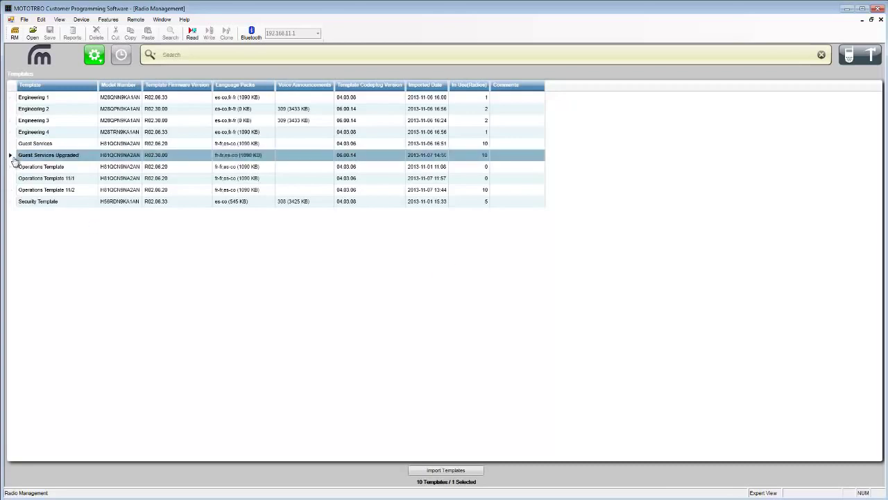
{"action": "right_click", "coordinate": [84, 158]}
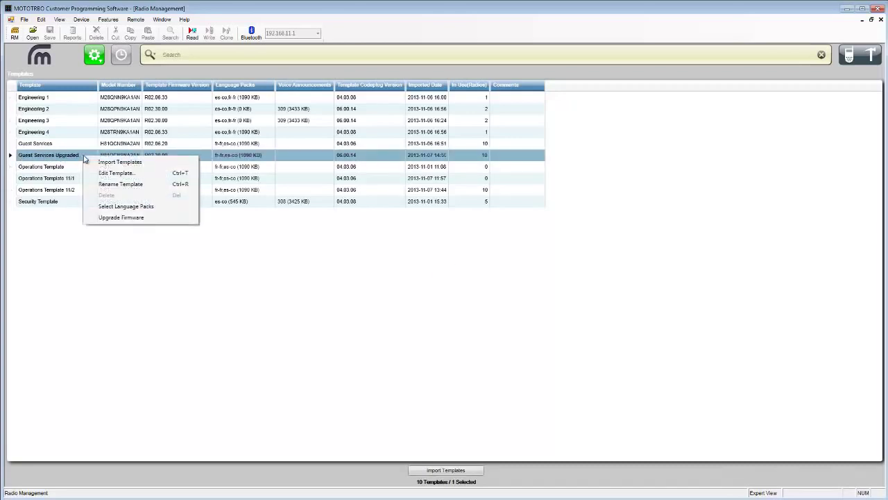
{"action": "left_click", "coordinate": [164, 209]}
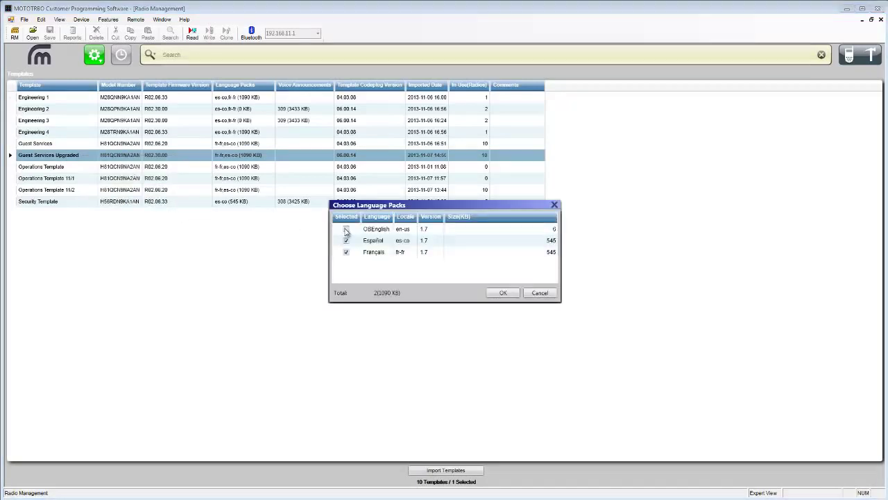
{"action": "left_click", "coordinate": [346, 229]}
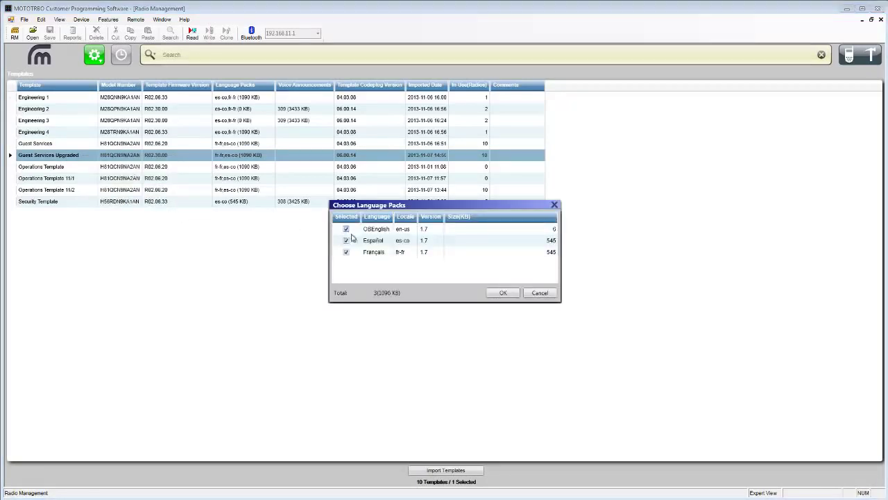
{"action": "left_click", "coordinate": [505, 293]}
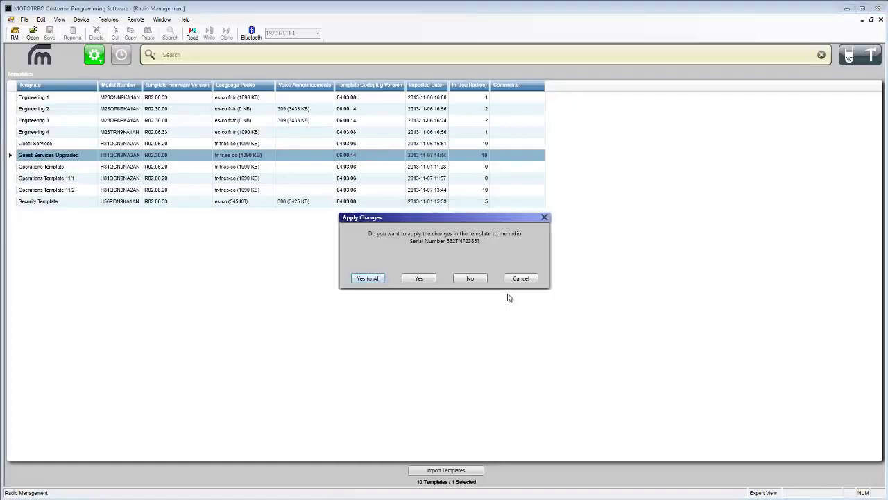
{"action": "left_click", "coordinate": [374, 280]}
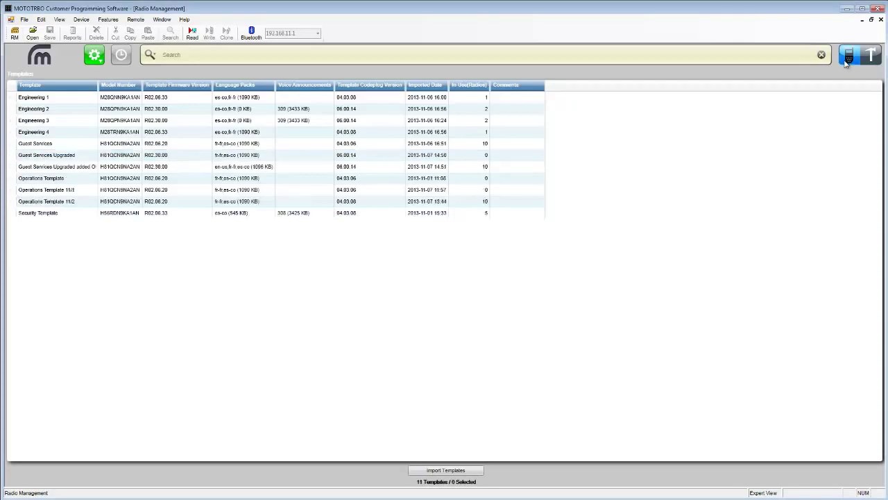
{"action": "left_click", "coordinate": [847, 59]}
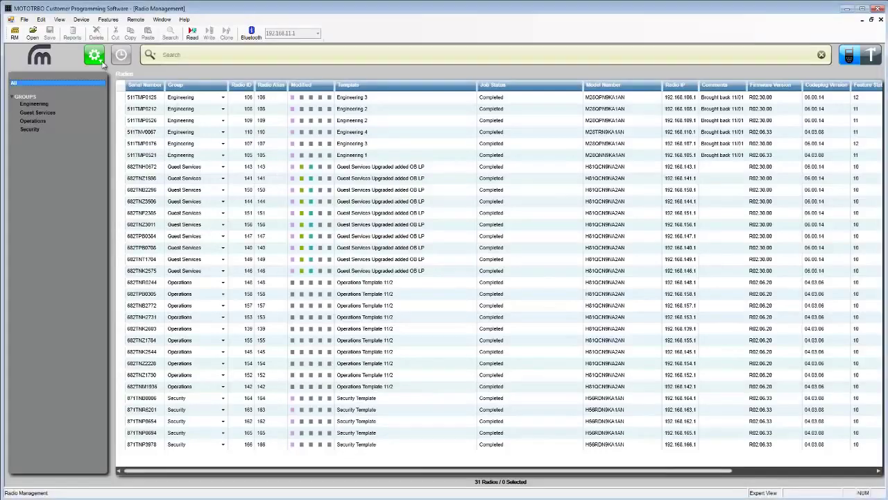
Open license management for the Guest Services group and go to radio license registration.
{"action": "left_click", "coordinate": [97, 58]}
{"action": "mouse_move", "coordinate": [108, 205]}
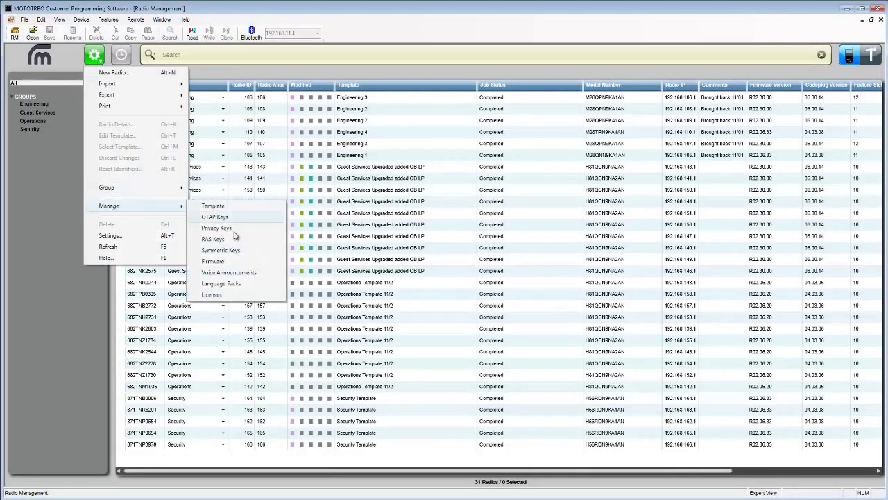
{"action": "left_click", "coordinate": [262, 296]}
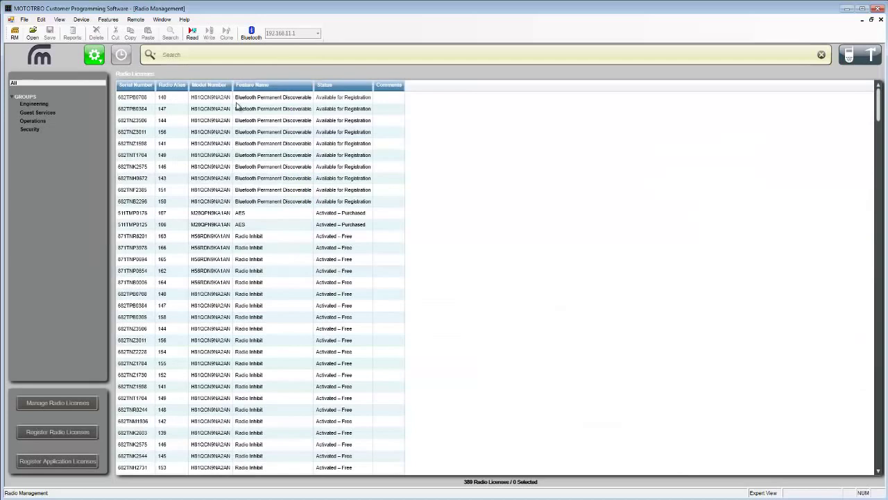
{"action": "left_click", "coordinate": [38, 112]}
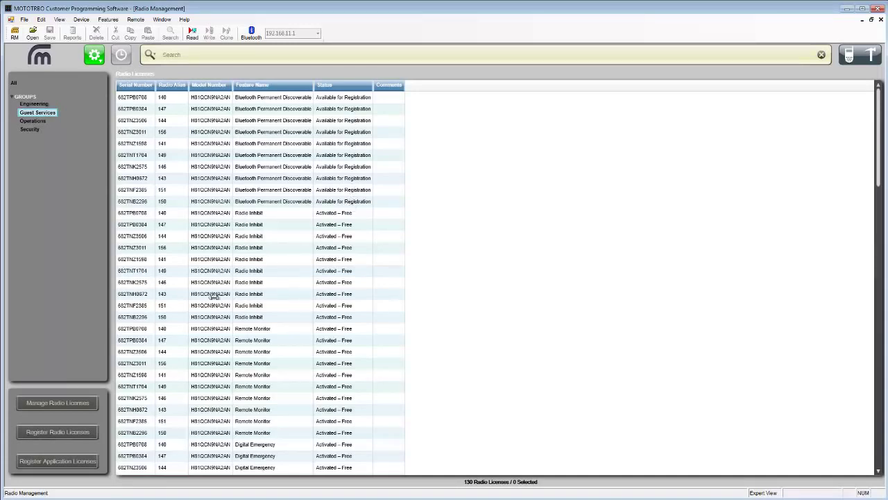
{"action": "left_click", "coordinate": [87, 431]}
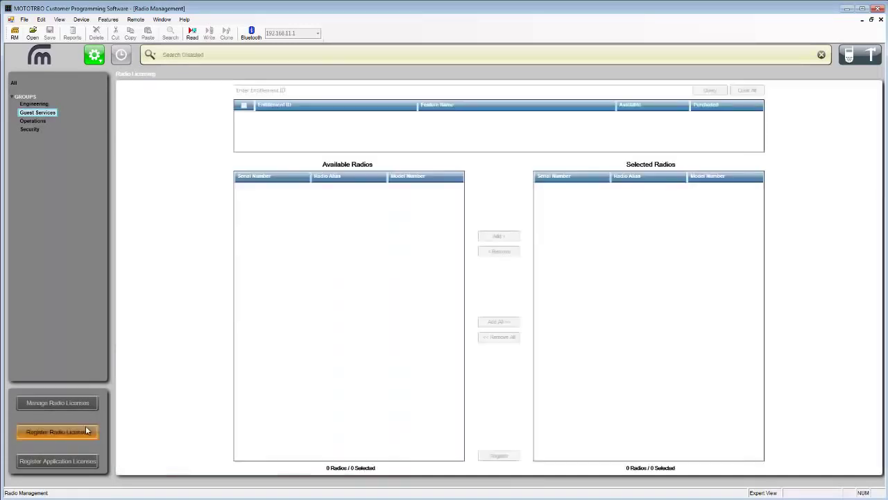
Paste the license entitlement ID and query its available features.
{"action": "left_click", "coordinate": [323, 90]}
{"action": "right_click", "coordinate": [323, 91]}
{"action": "left_click", "coordinate": [345, 121]}
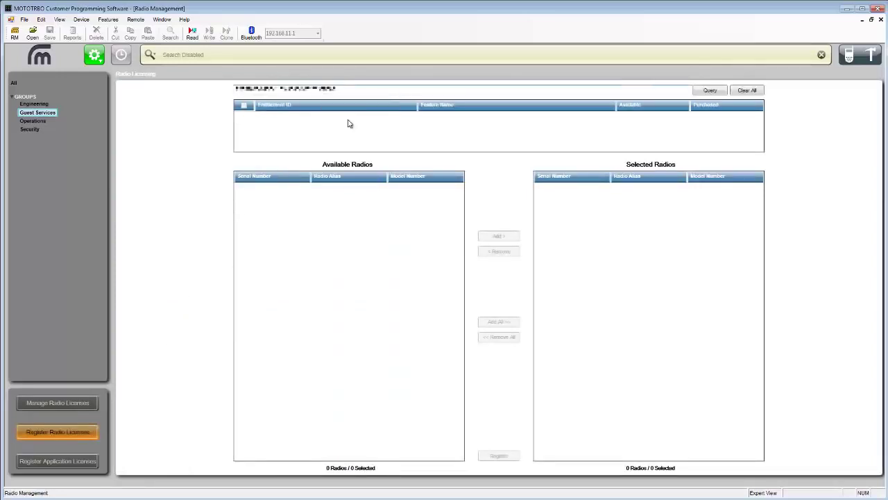
{"action": "left_click", "coordinate": [702, 93]}
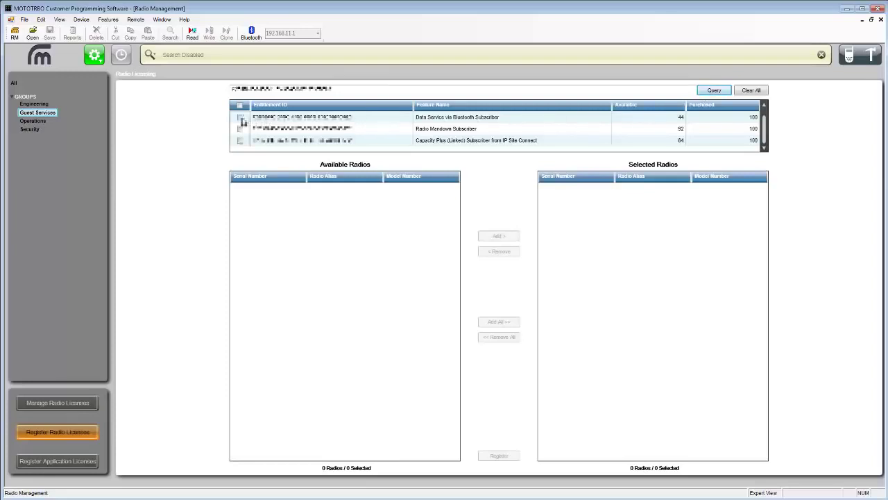
Register the Data Service via Bluetooth Subscriber license for all available Guest Services radios and return to the radio list.
{"action": "left_click", "coordinate": [240, 117]}
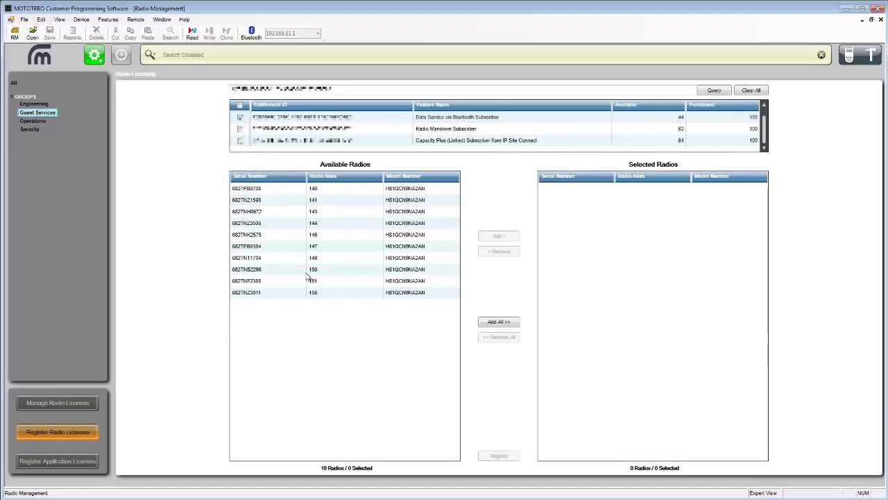
{"action": "left_click", "coordinate": [493, 324]}
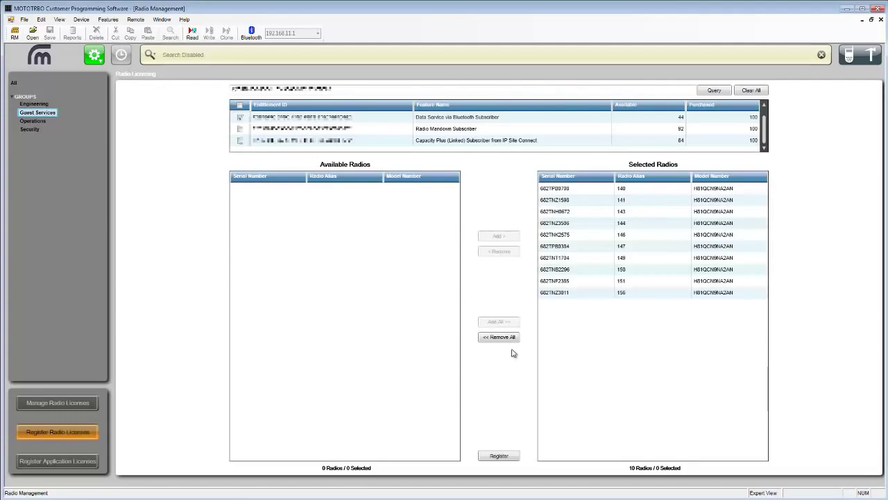
{"action": "left_click", "coordinate": [517, 454]}
{"action": "left_click", "coordinate": [849, 61]}
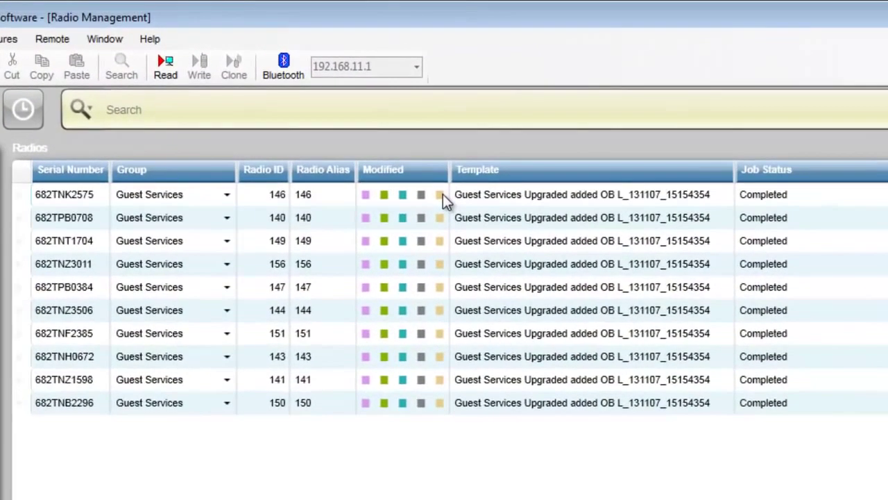
{"action": "mouse_move", "coordinate": [419, 174]}
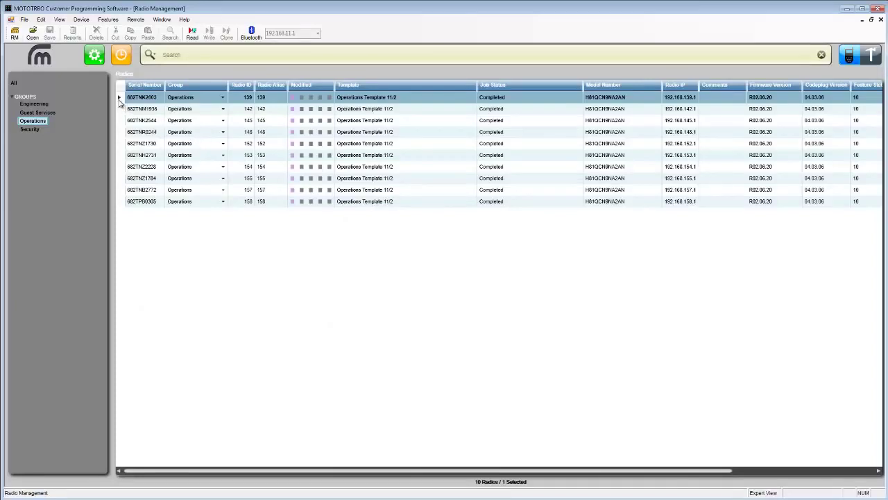
Set up a write job for all Operations radios with connection method Any, named "Update Operations radios with Service TG".
{"action": "left_click_drag", "start_coordinate": [119, 102], "coordinate": [120, 201]}
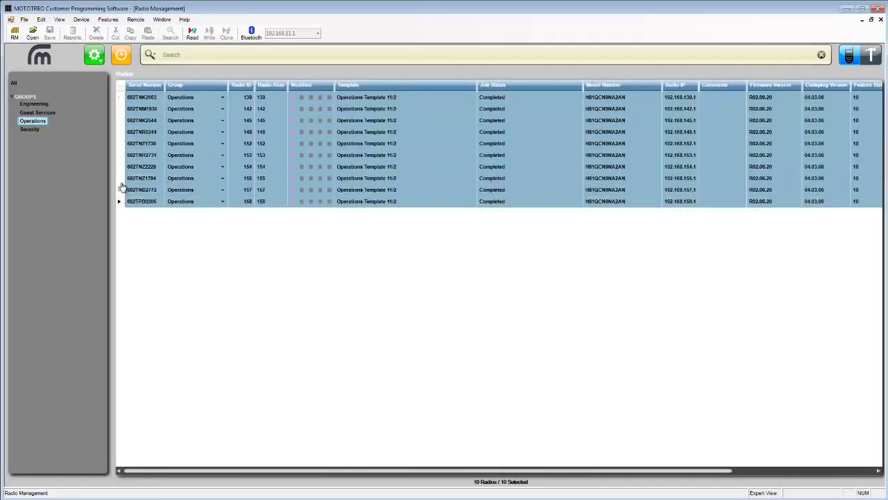
{"action": "left_click", "coordinate": [122, 57]}
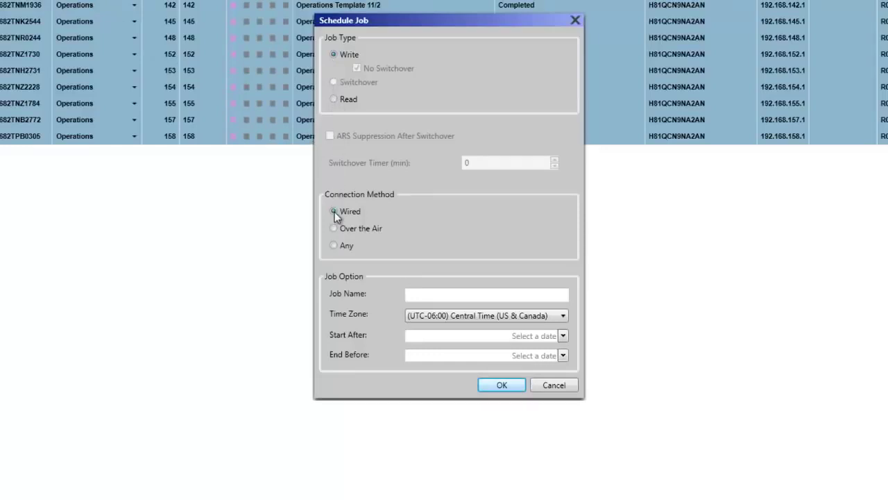
{"action": "left_click", "coordinate": [344, 245]}
{"action": "type", "text": "Update Oper"}
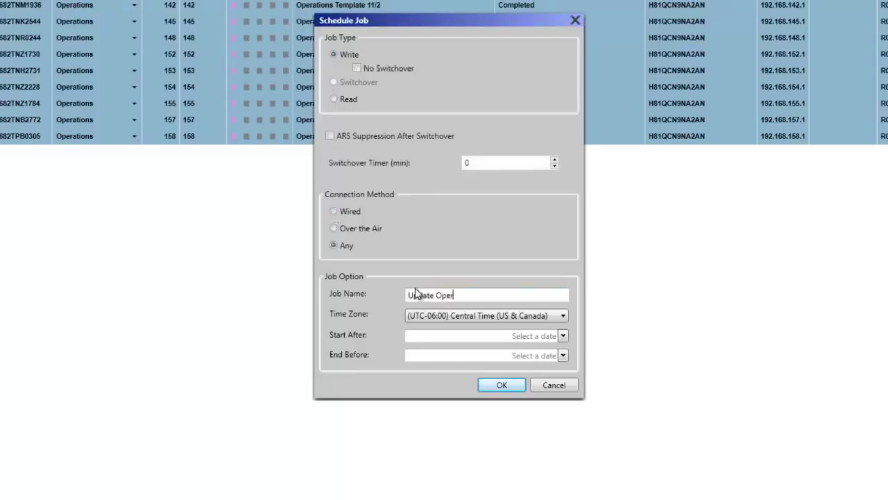
{"action": "type", "text": "ations radios with Service TG"}
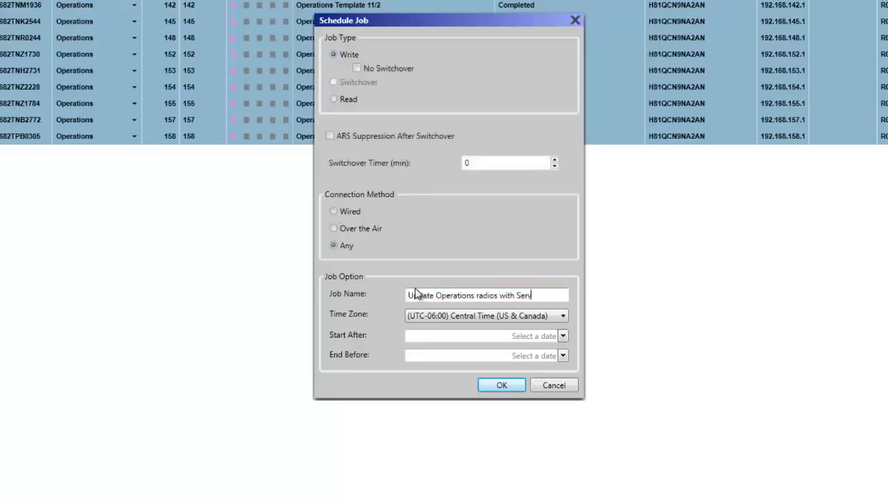
Check the job's start and end date choices, leave both dates unset, and schedule the job.
{"action": "left_click", "coordinate": [563, 337]}
{"action": "left_click", "coordinate": [563, 336]}
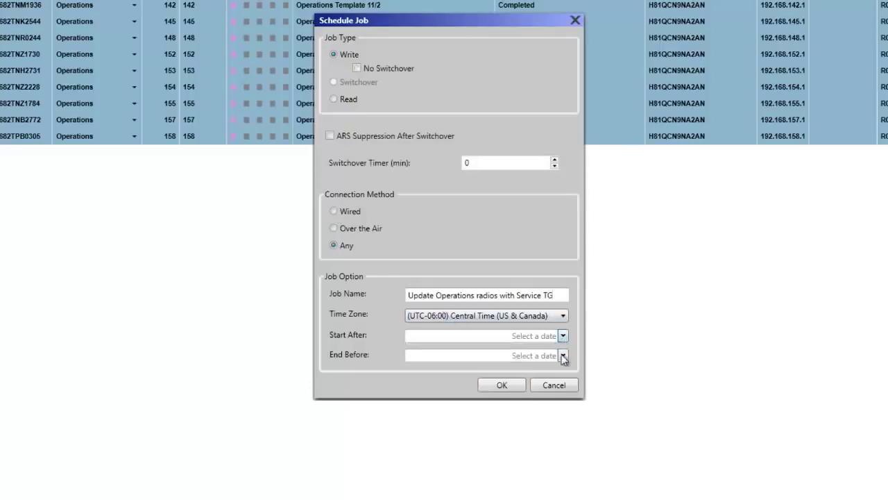
{"action": "left_click", "coordinate": [562, 355]}
{"action": "left_click", "coordinate": [562, 358]}
{"action": "left_click", "coordinate": [517, 390]}
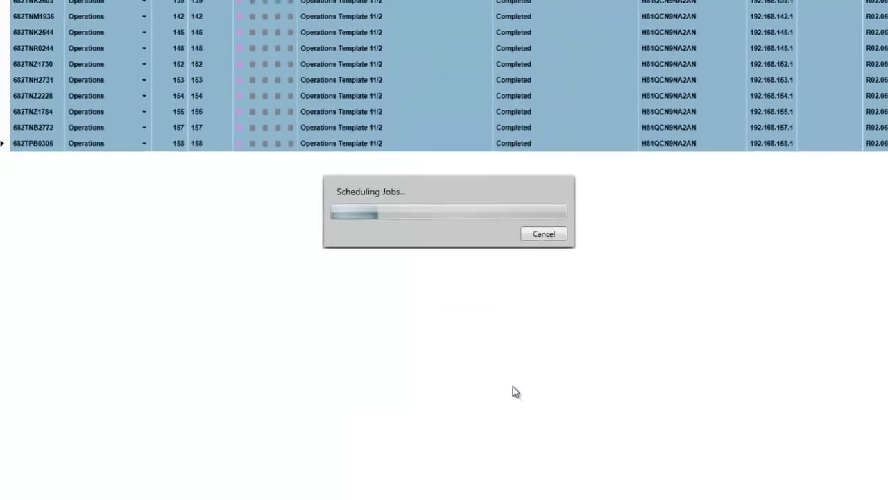